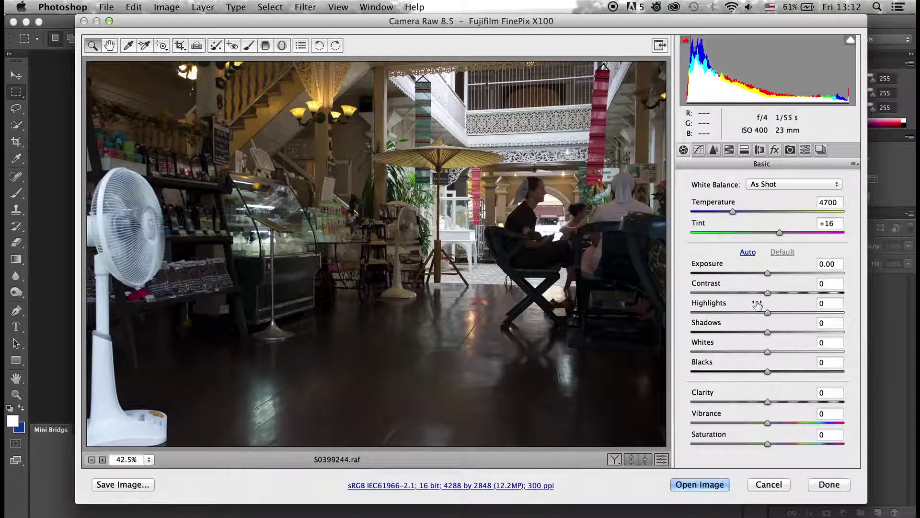
left_click_drag(769, 330, 873, 331)
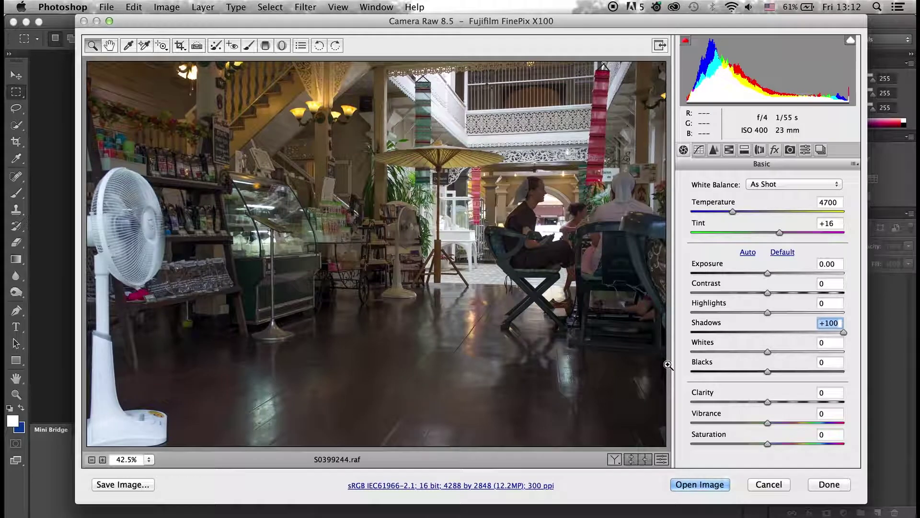
left_click_drag(766, 372, 750, 371)
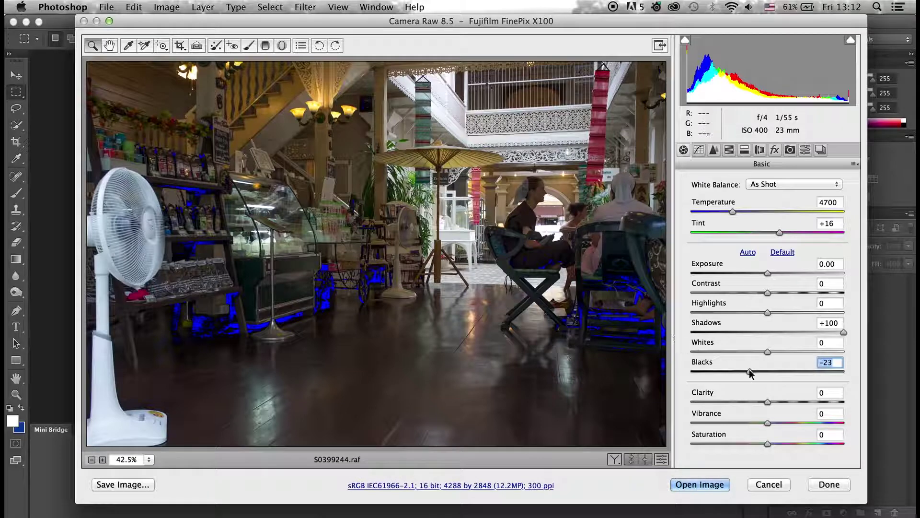
left_click_drag(750, 371, 768, 371)
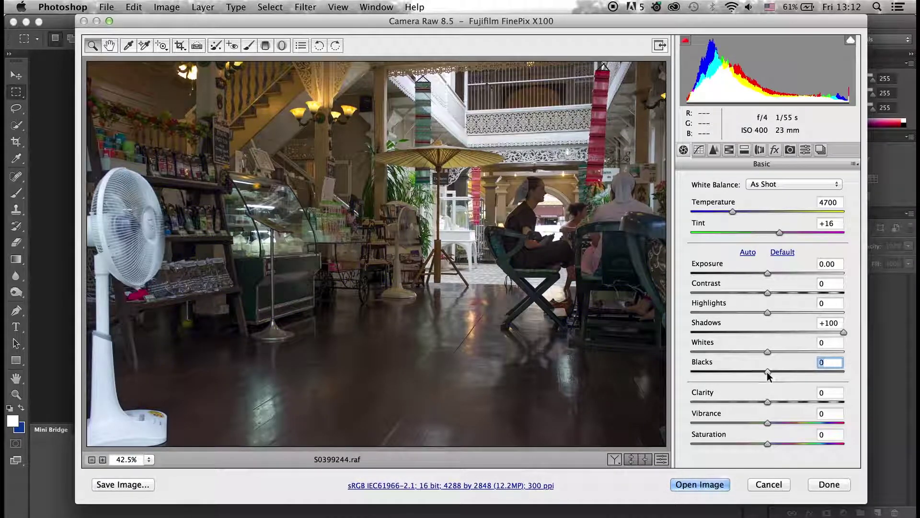
left_click_drag(774, 332, 767, 331)
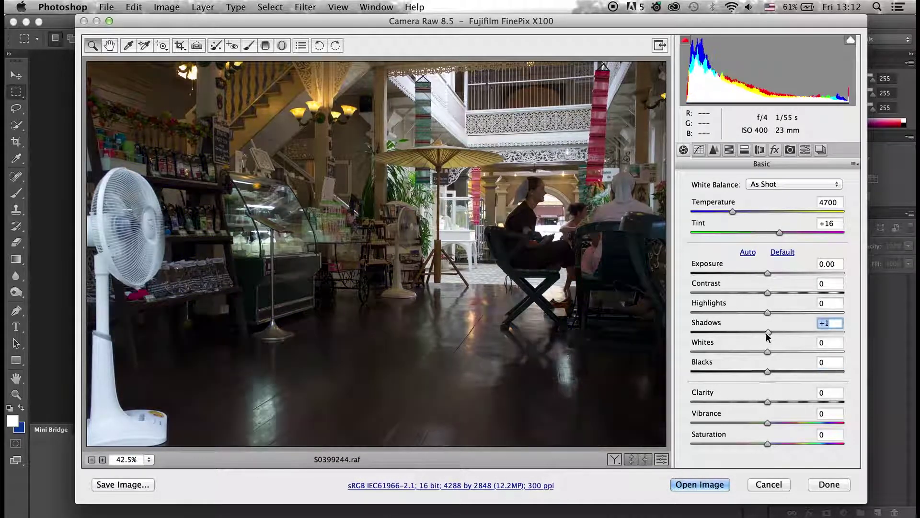
Step: Reset Shadows to 0 and sweep Contrast down, settling at -94
double_click(766, 332)
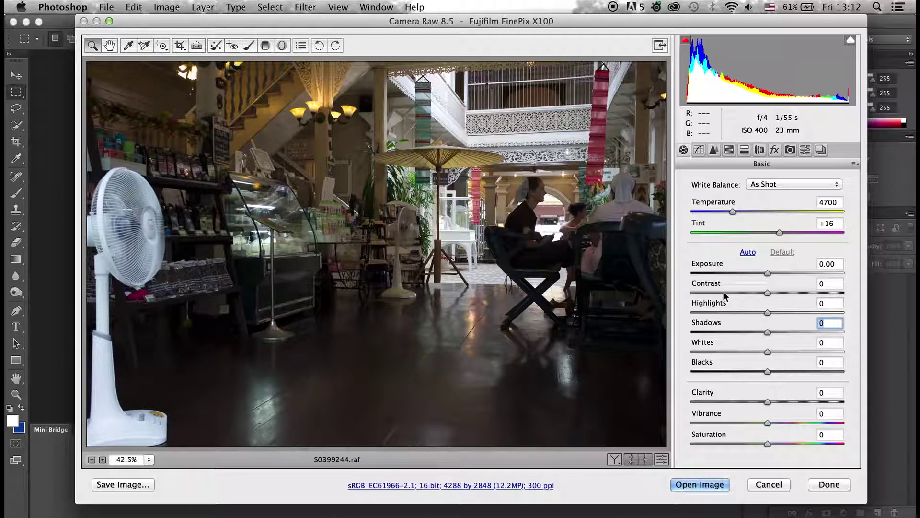
left_click(718, 291)
left_click_drag(718, 292, 696, 293)
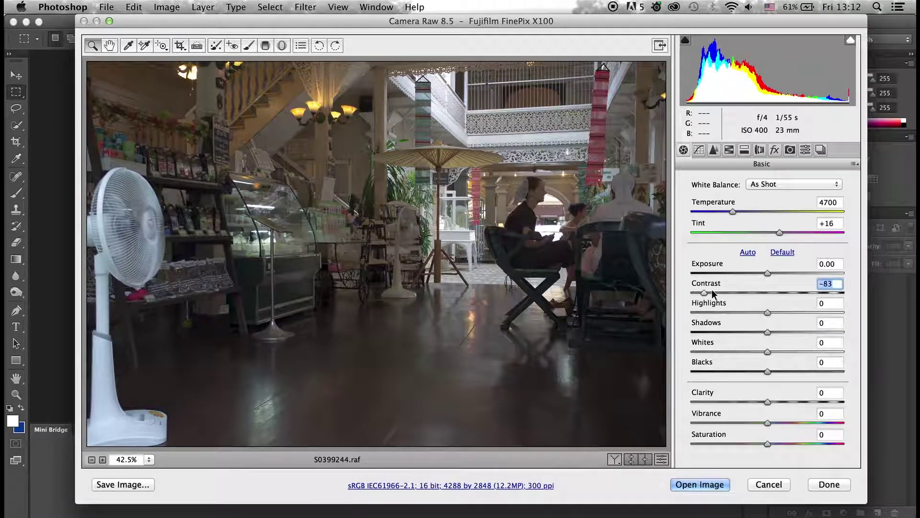
left_click_drag(708, 290, 723, 287)
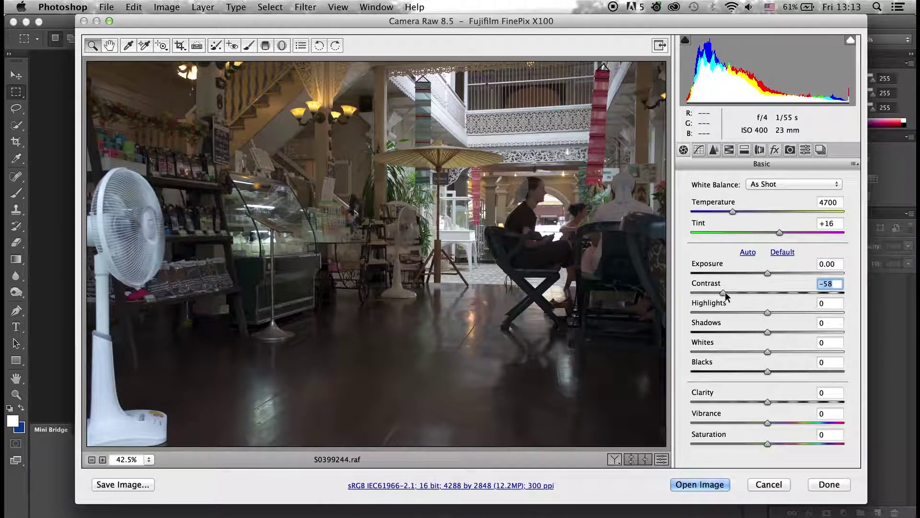
mouse_move(723, 292)
left_mouse_down()
mouse_move(806, 294)
mouse_move(698, 298)
left_mouse_up()
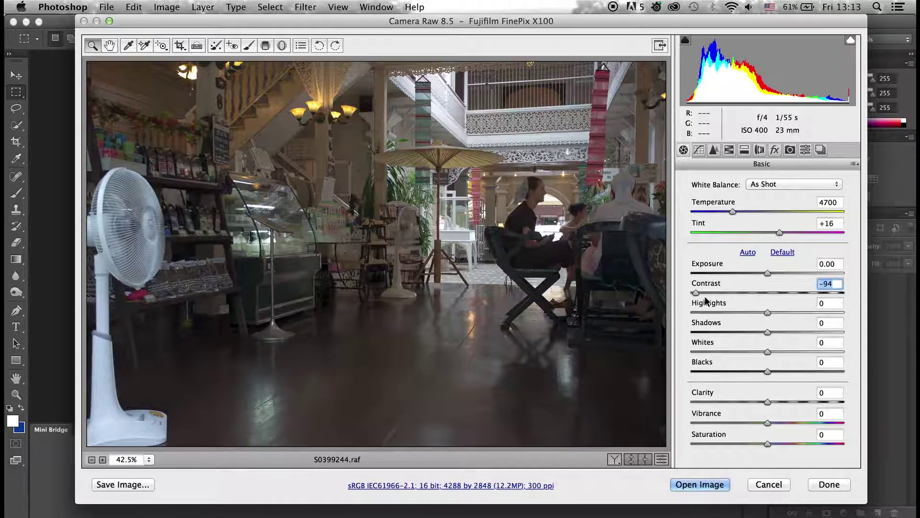
Step: Set Contrast to -49, Whites to +28 and Blacks to -12, then apply Auto tones
left_click(700, 295)
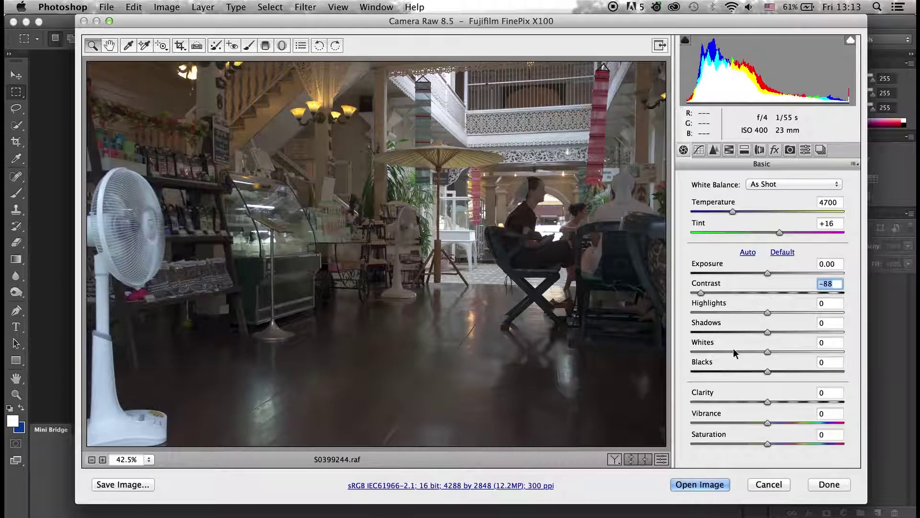
left_click(744, 372)
key("u")
left_click(789, 352)
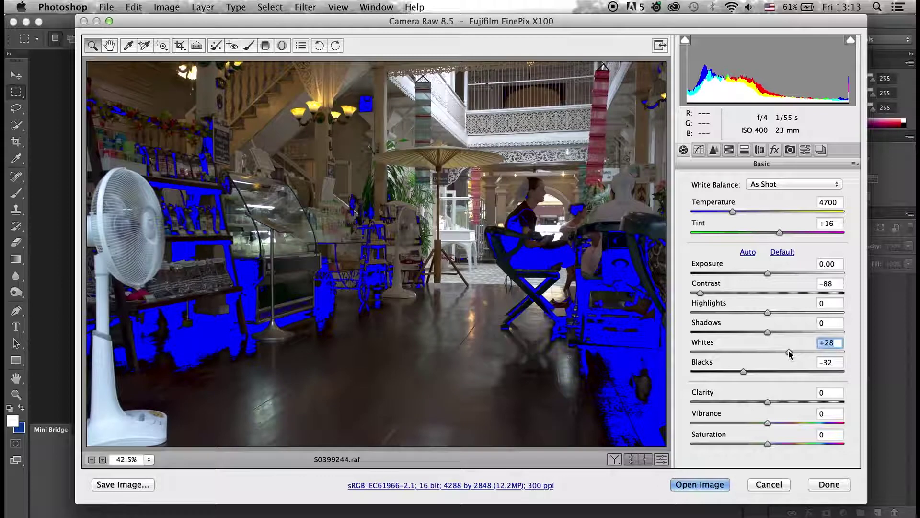
left_click_drag(745, 374, 760, 377)
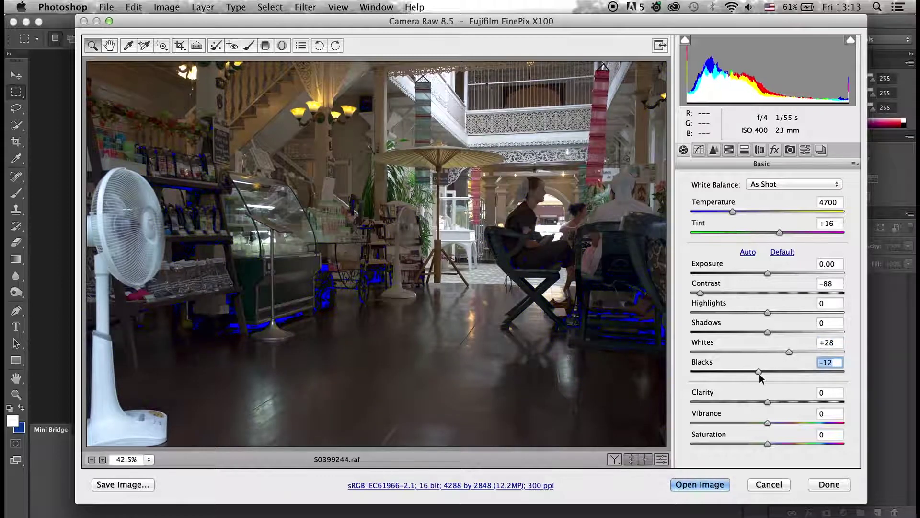
left_click(731, 293)
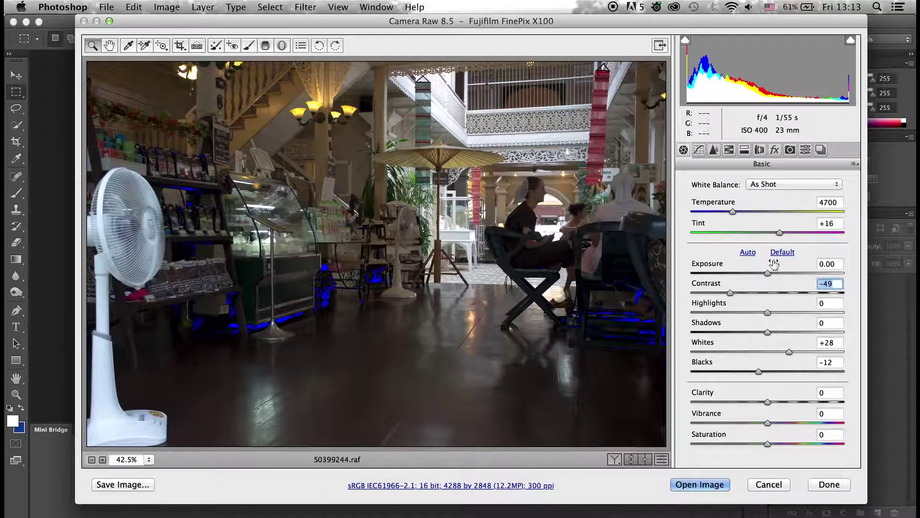
left_click(748, 253)
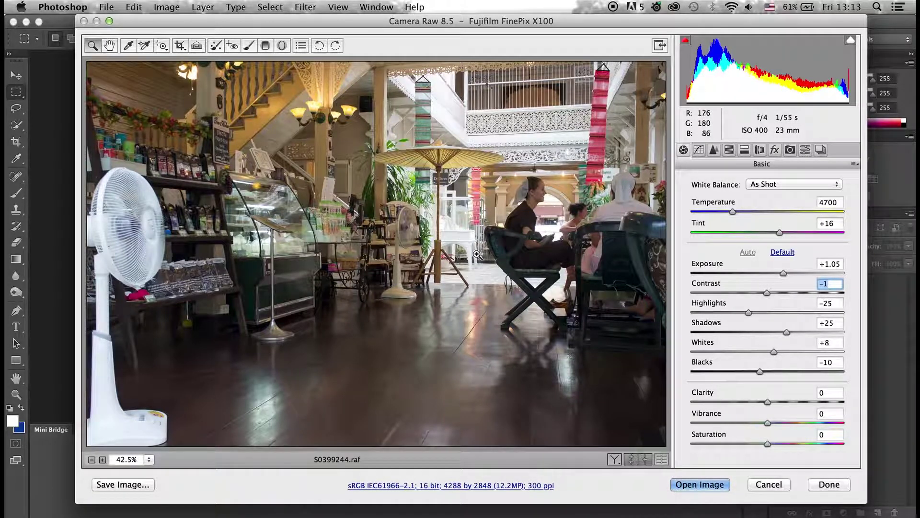
Step: Pull Highlights all the way down to -99
left_click(717, 310)
left_click_drag(717, 311, 690, 317)
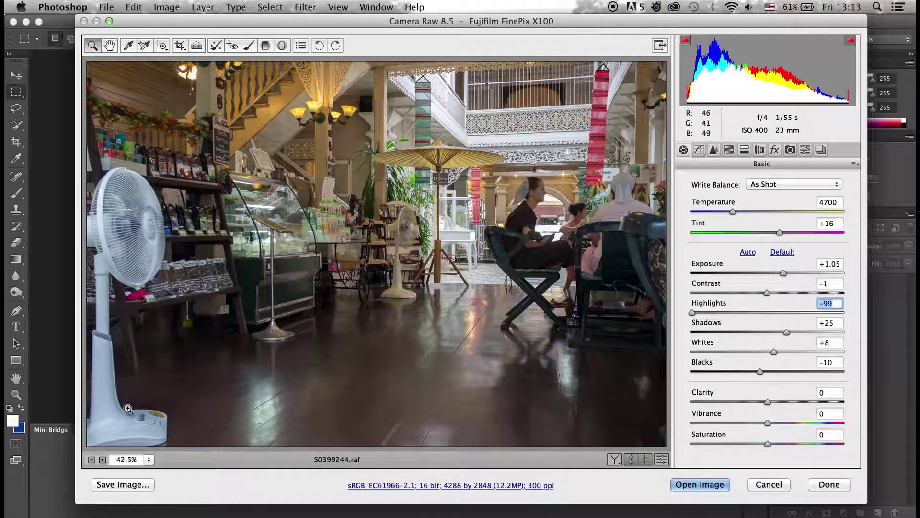
left_click(103, 459)
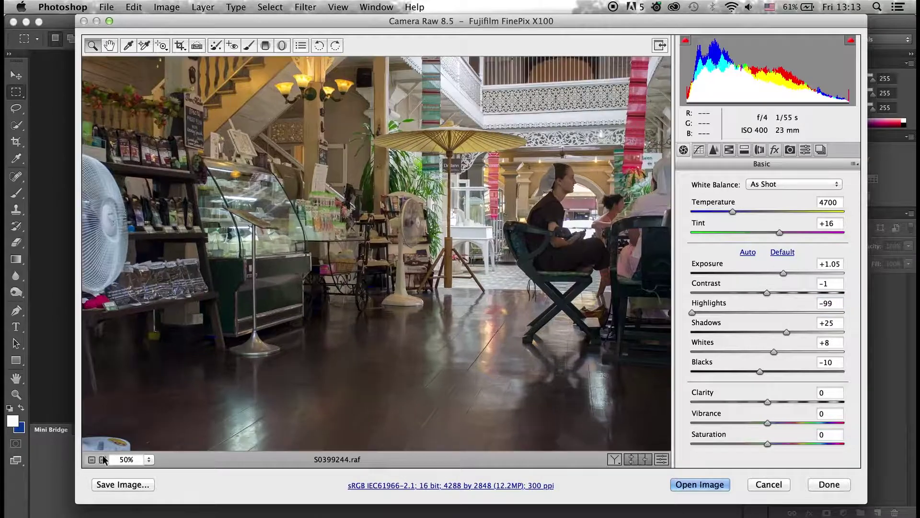
Step: Raise Shadows from +25 to +46, checking the preview zoomed in and at 50%
left_click(102, 460)
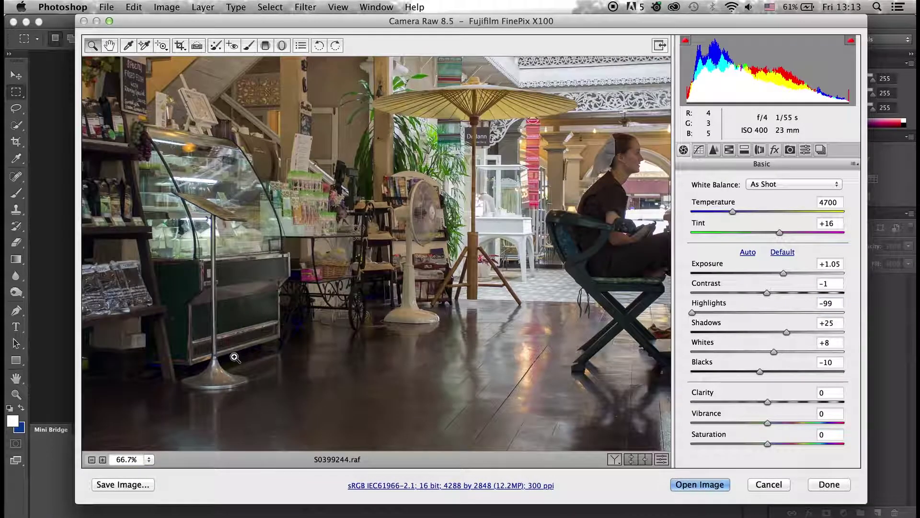
left_click(793, 331)
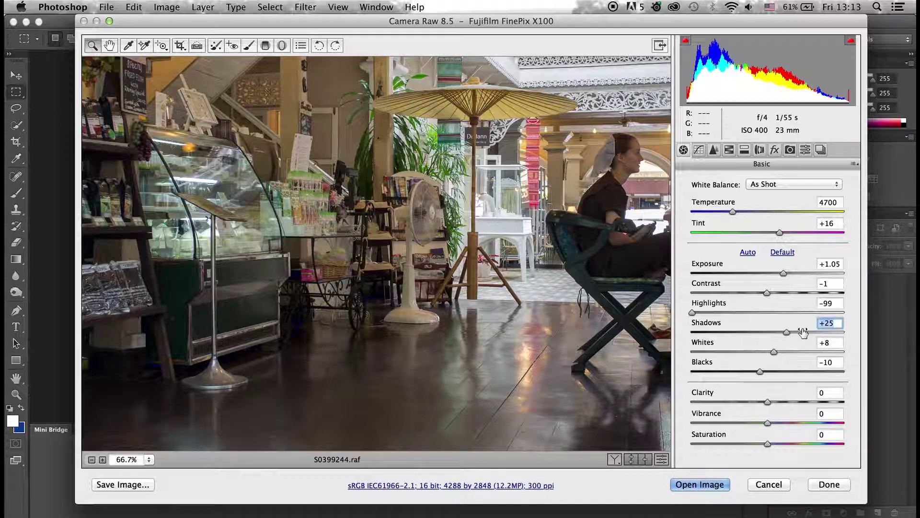
left_click(802, 331)
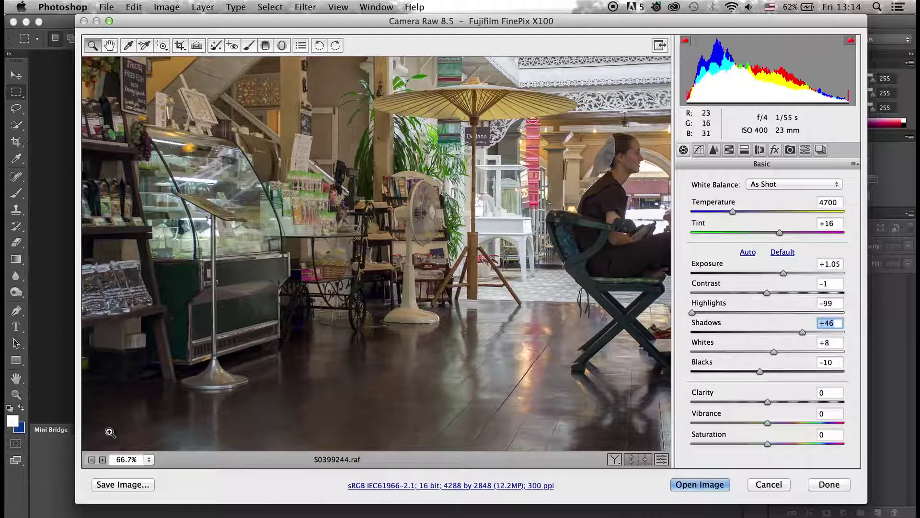
left_click(91, 460)
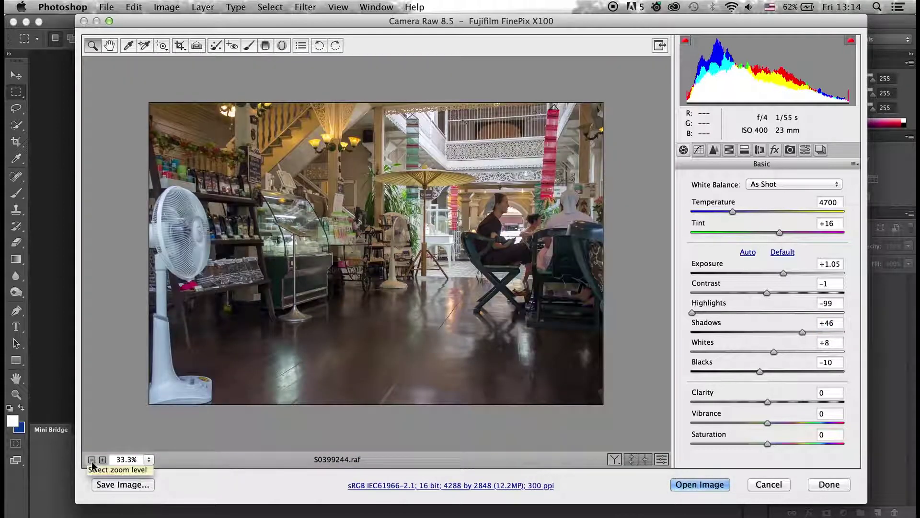
left_click(100, 461)
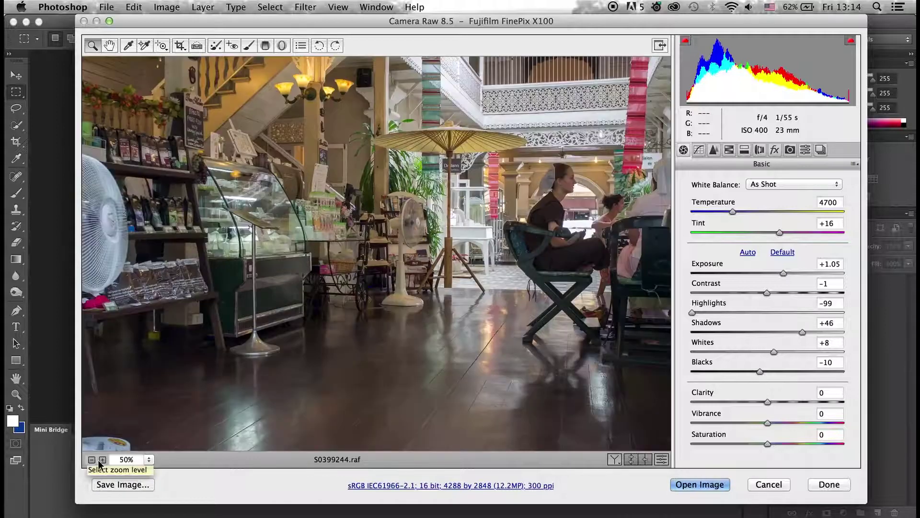